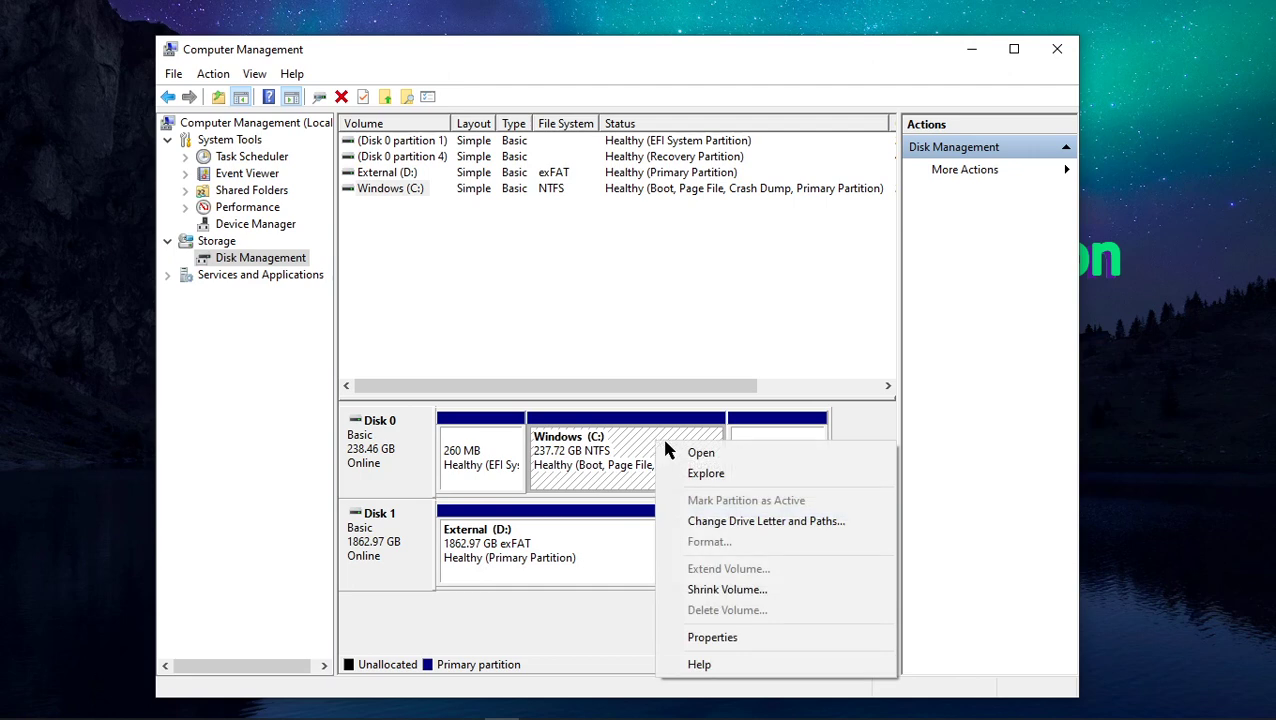
# Shrink the Windows (C:) volume on Disk 0 by 1000 MB
pyautogui.click(727, 590)
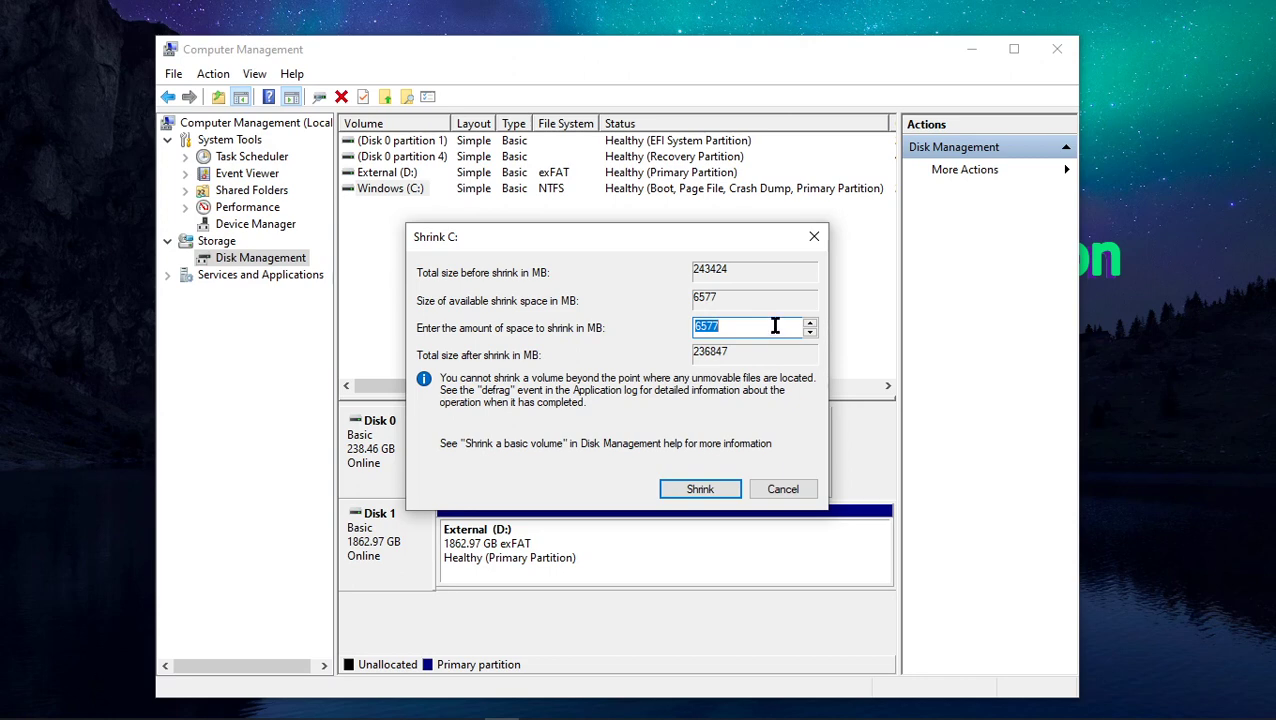
pyautogui.write('1000')
pyautogui.click(700, 489)
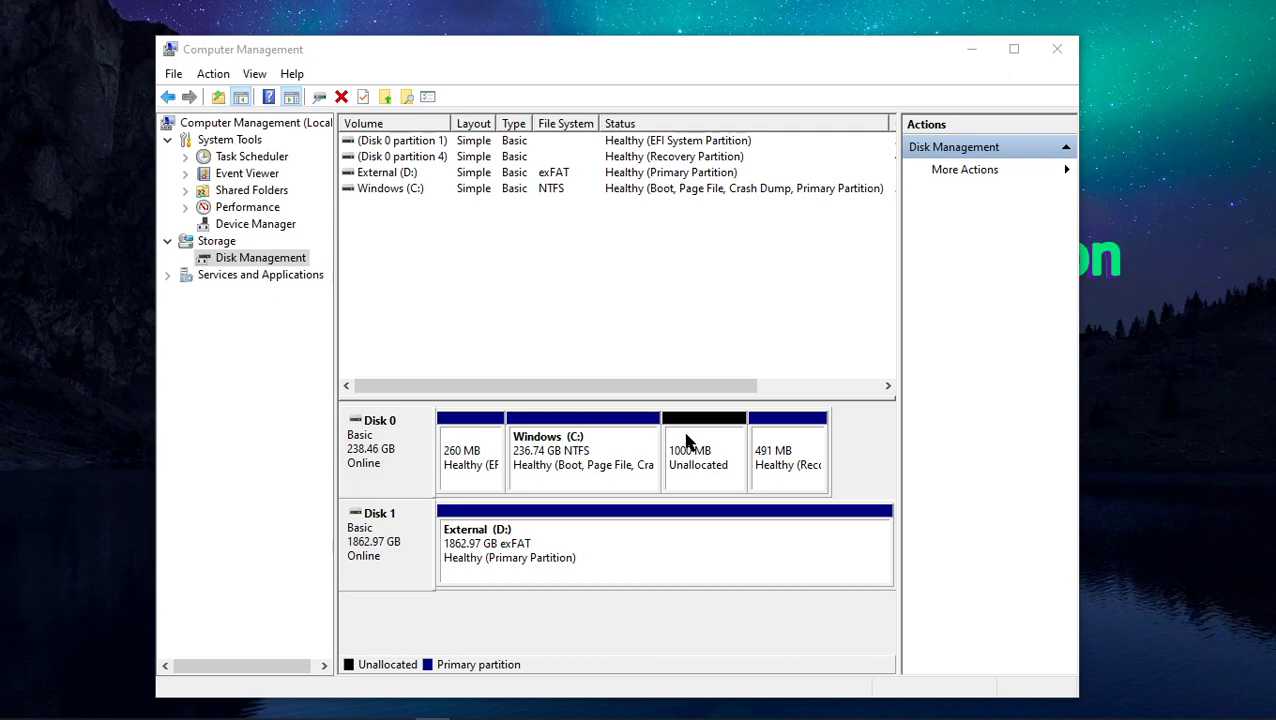
# Check the drives listed under This PC in File Explorer, and return to Disk Management
pyautogui.moveTo(432, 718)
pyautogui.moveTo(0, 305); pyautogui.dragTo(541, 81)
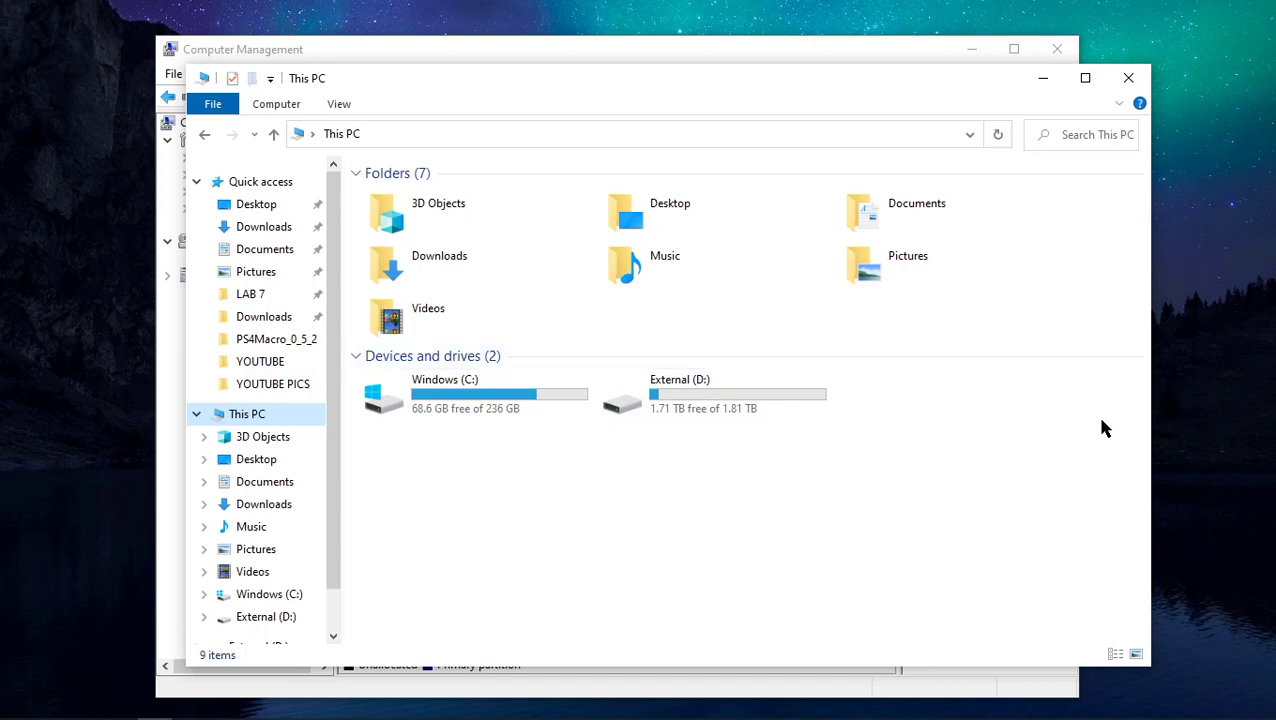
pyautogui.click(1040, 79)
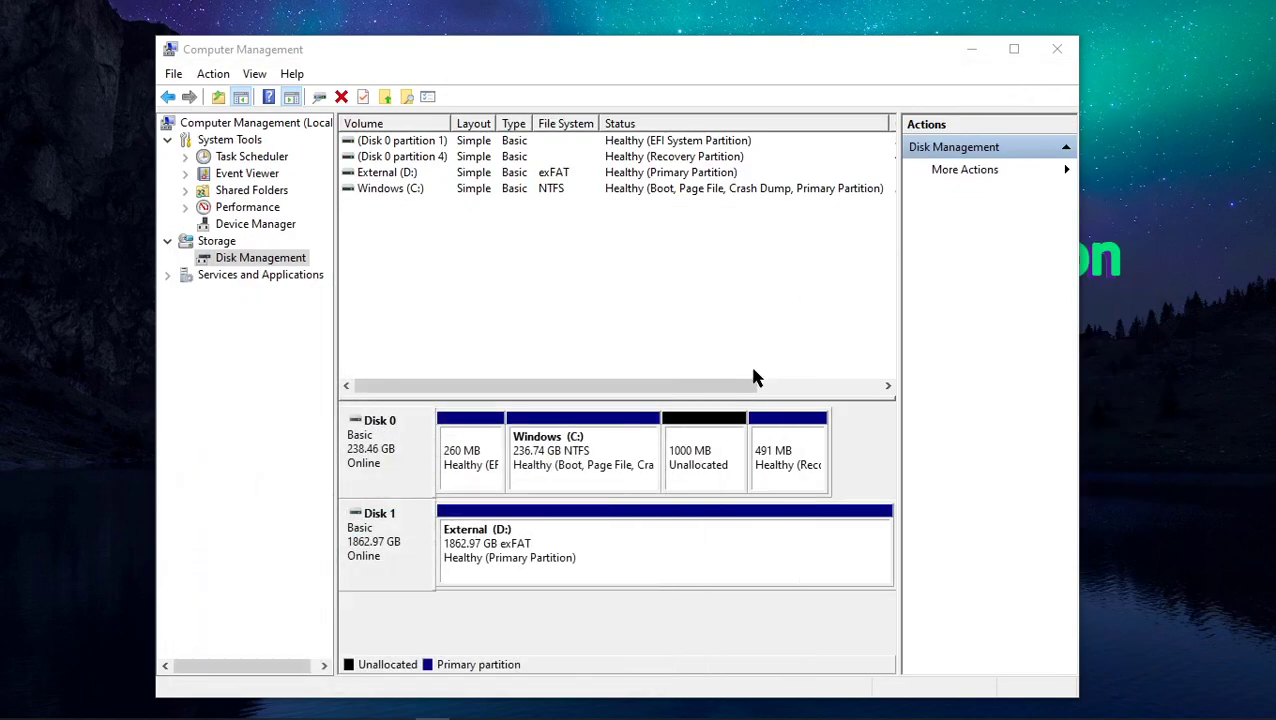
# Start a new simple volume in the unallocated space on Disk 0 with a volume size of 999 MB
pyautogui.click(693, 466)
pyautogui.rightClick(693, 466)
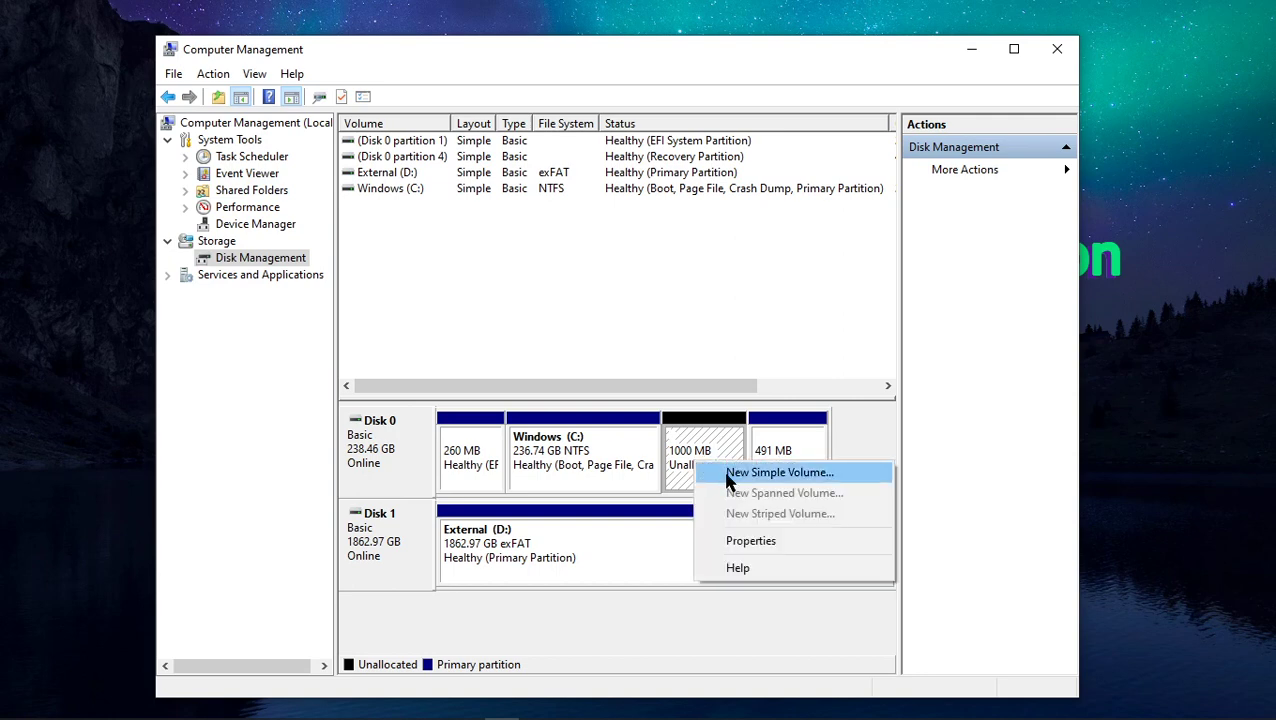
pyautogui.click(728, 474)
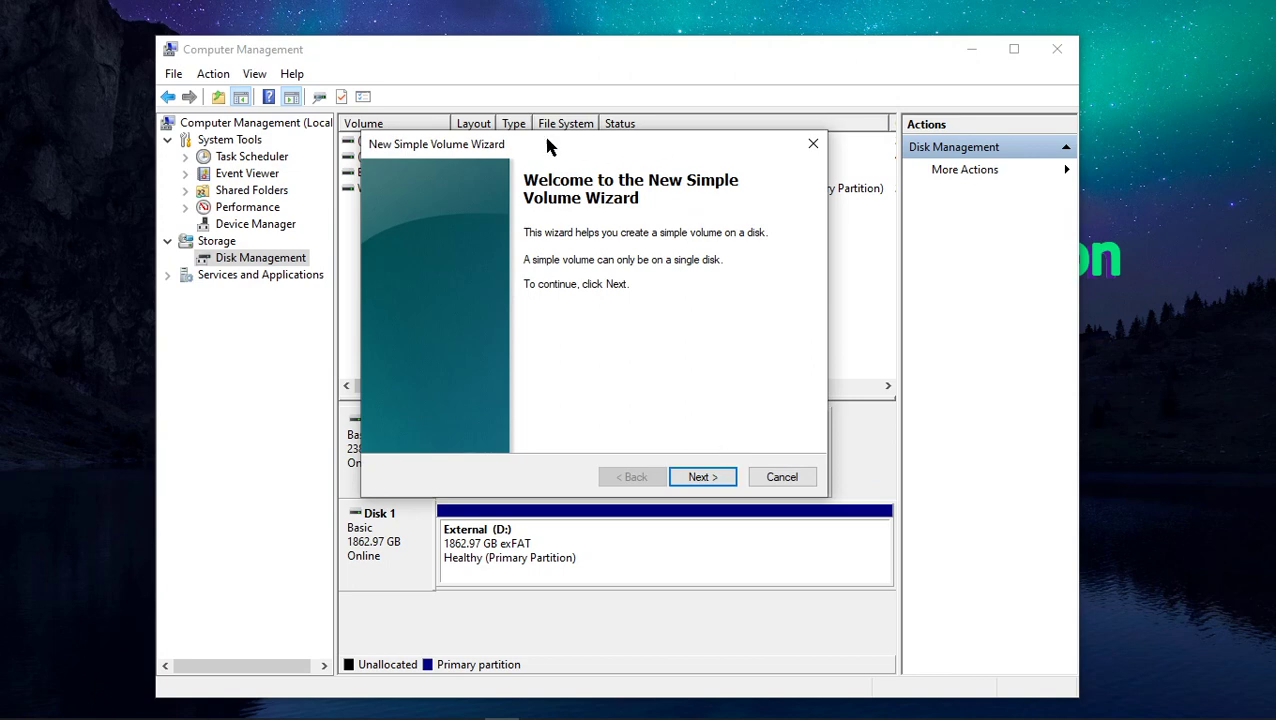
pyautogui.moveTo(460, 144); pyautogui.dragTo(462, 180)
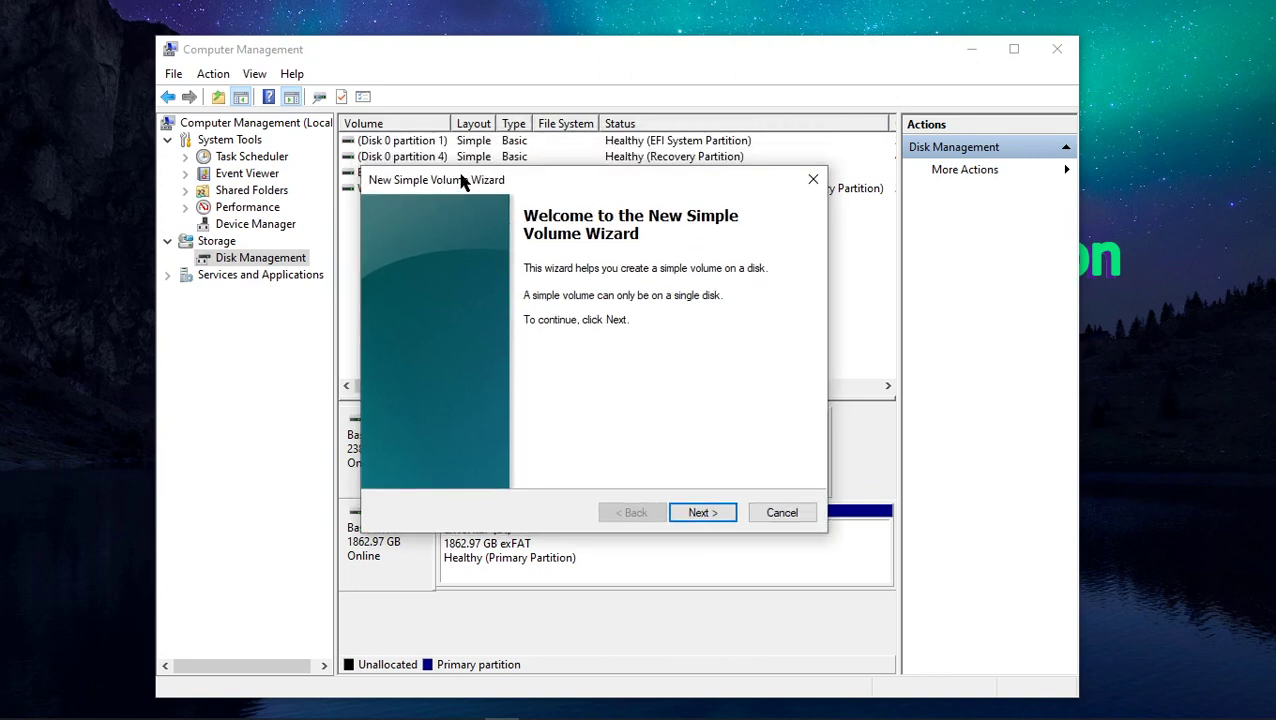
pyautogui.click(701, 513)
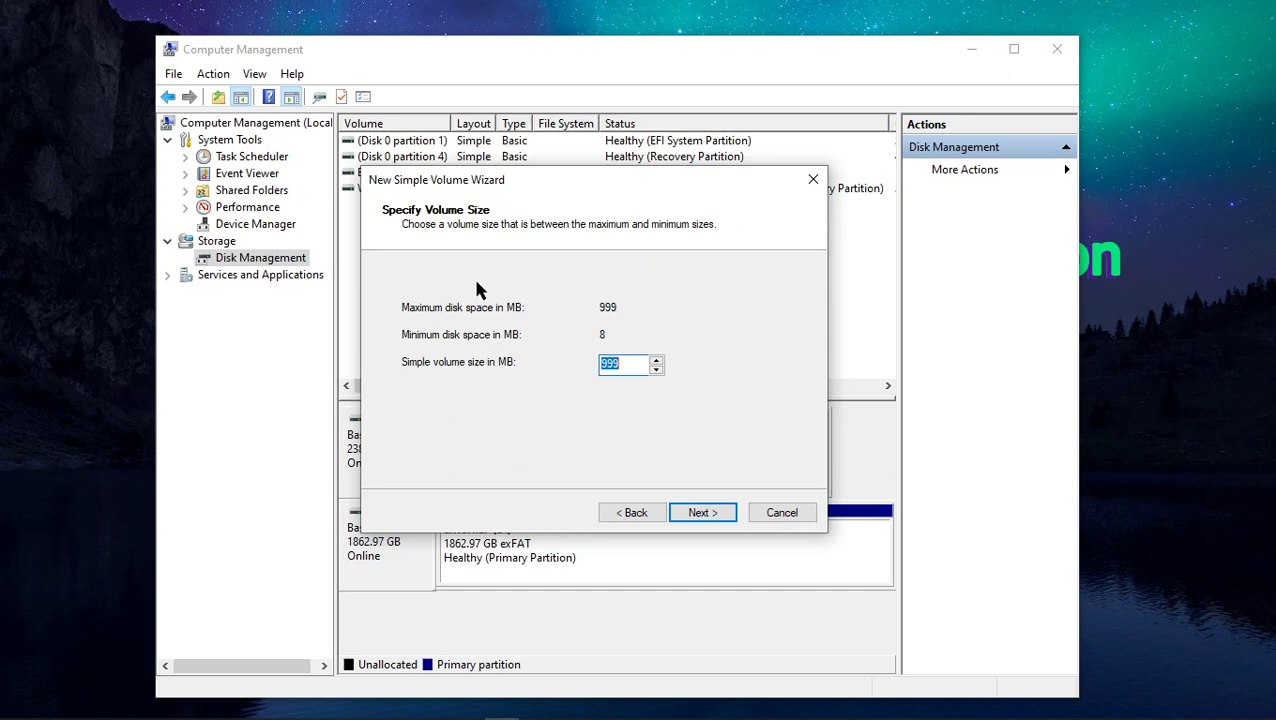
pyautogui.click(701, 512)
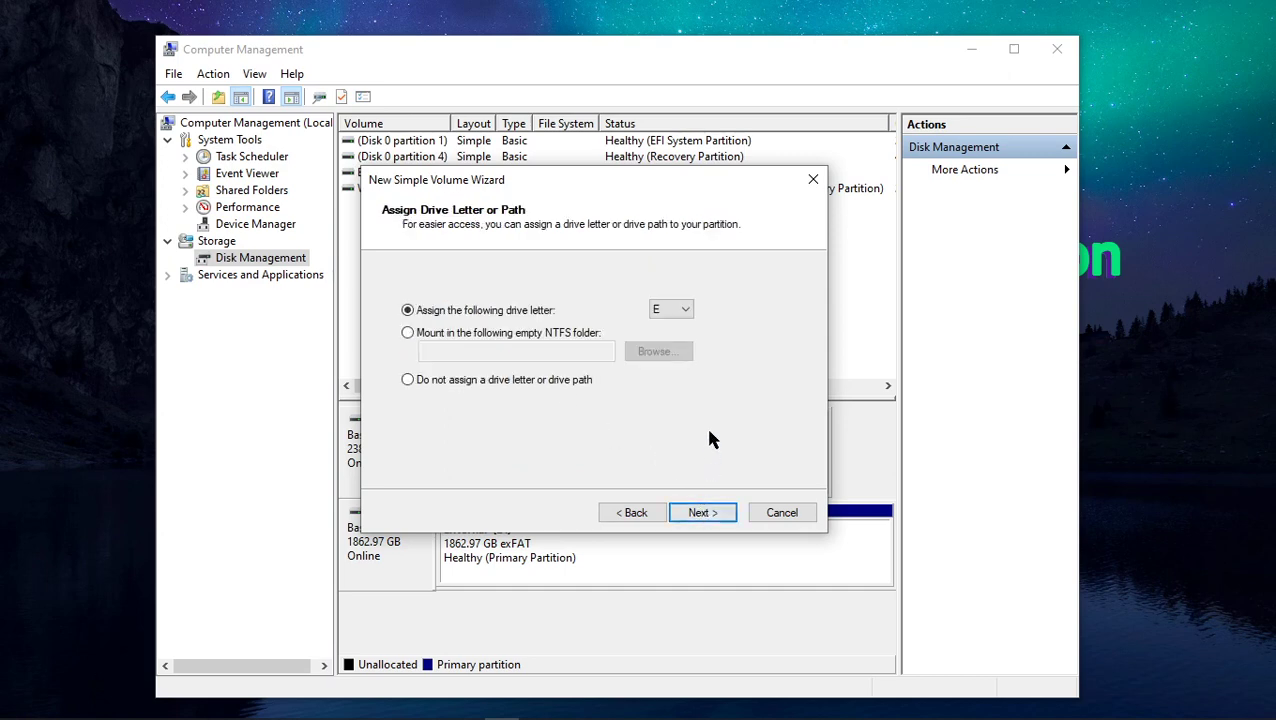
# Assign drive letter Z to the new volume
pyautogui.click(672, 312)
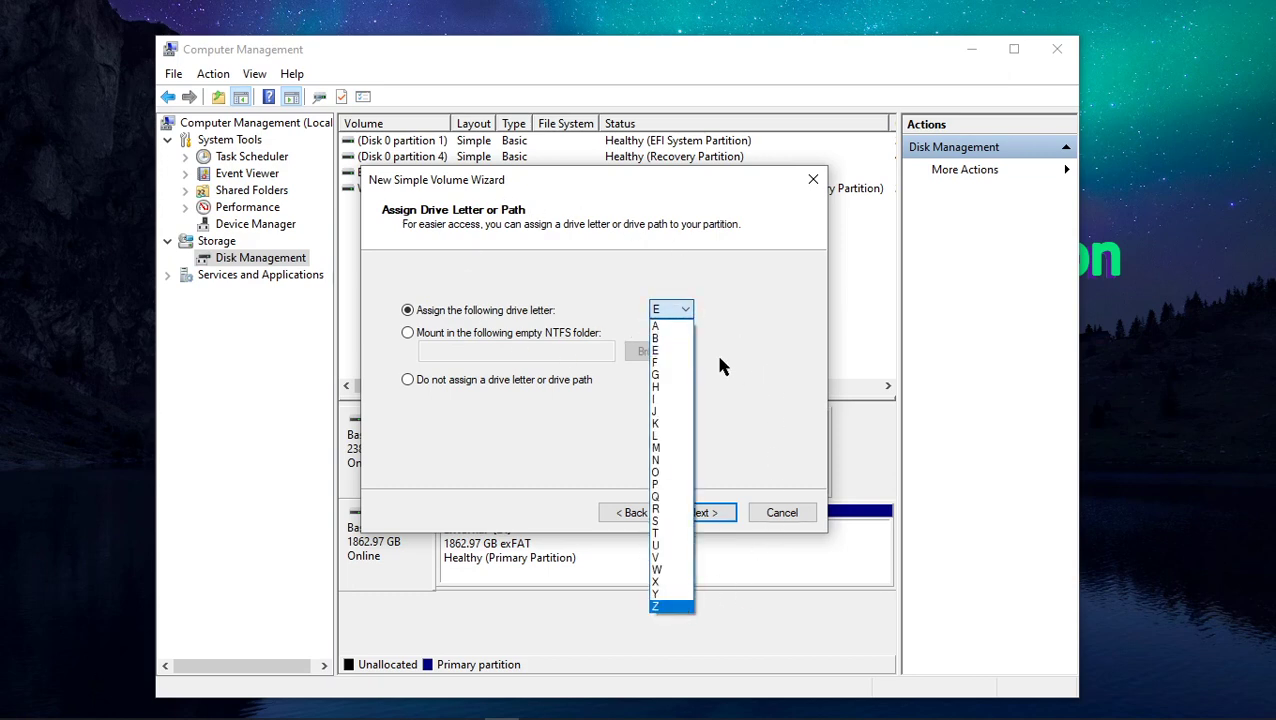
pyautogui.click(660, 605)
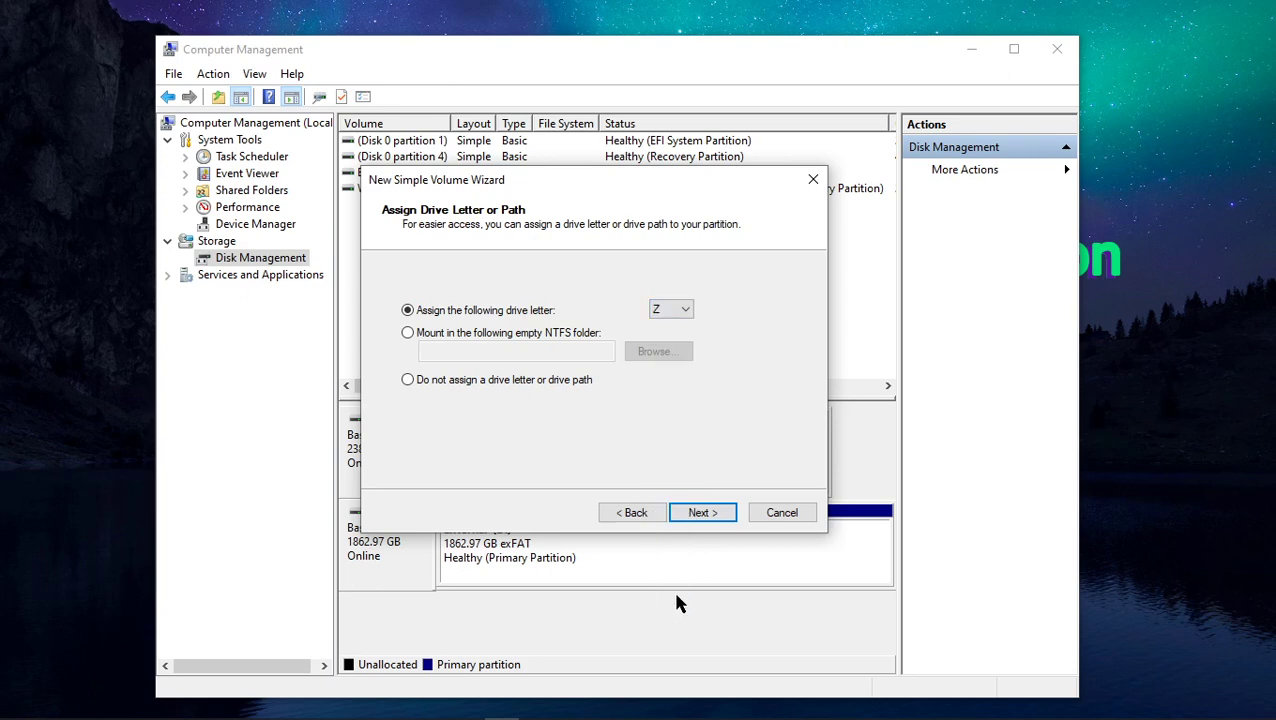
pyautogui.click(703, 513)
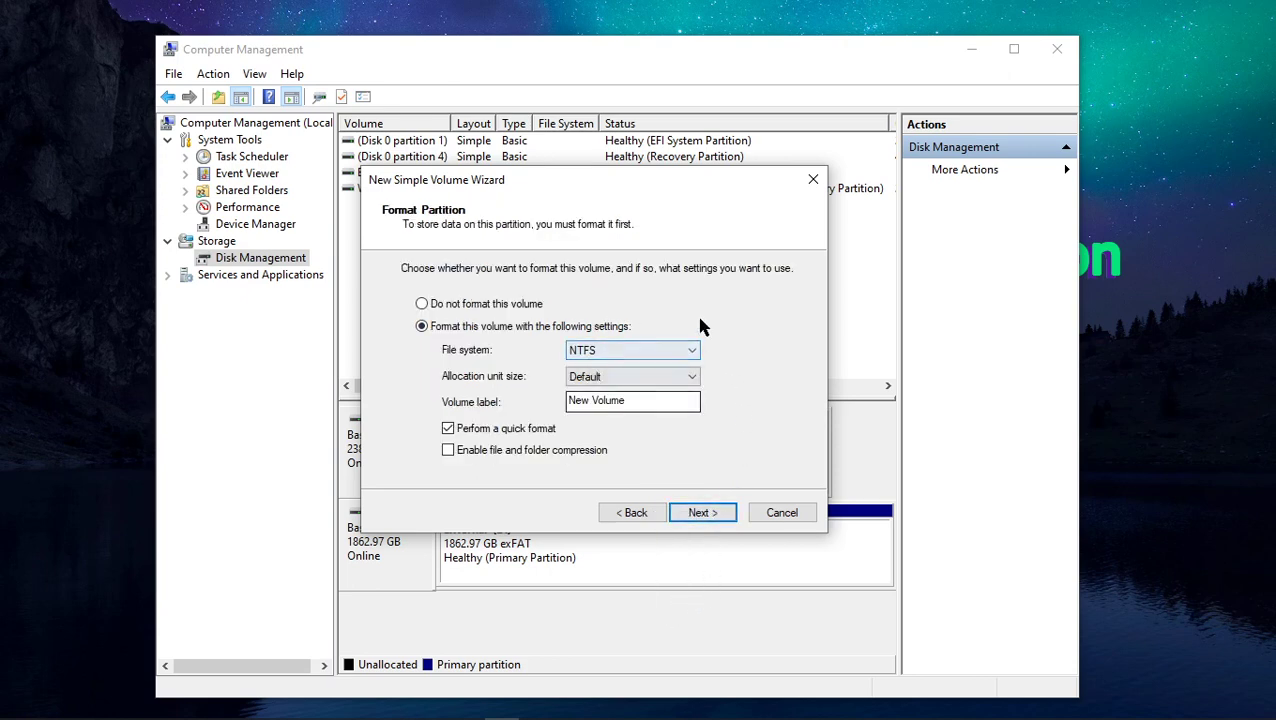
# Quick-format the volume as NTFS with the default allocation unit size and label New Volume, and finish creating it
pyautogui.click(600, 350)
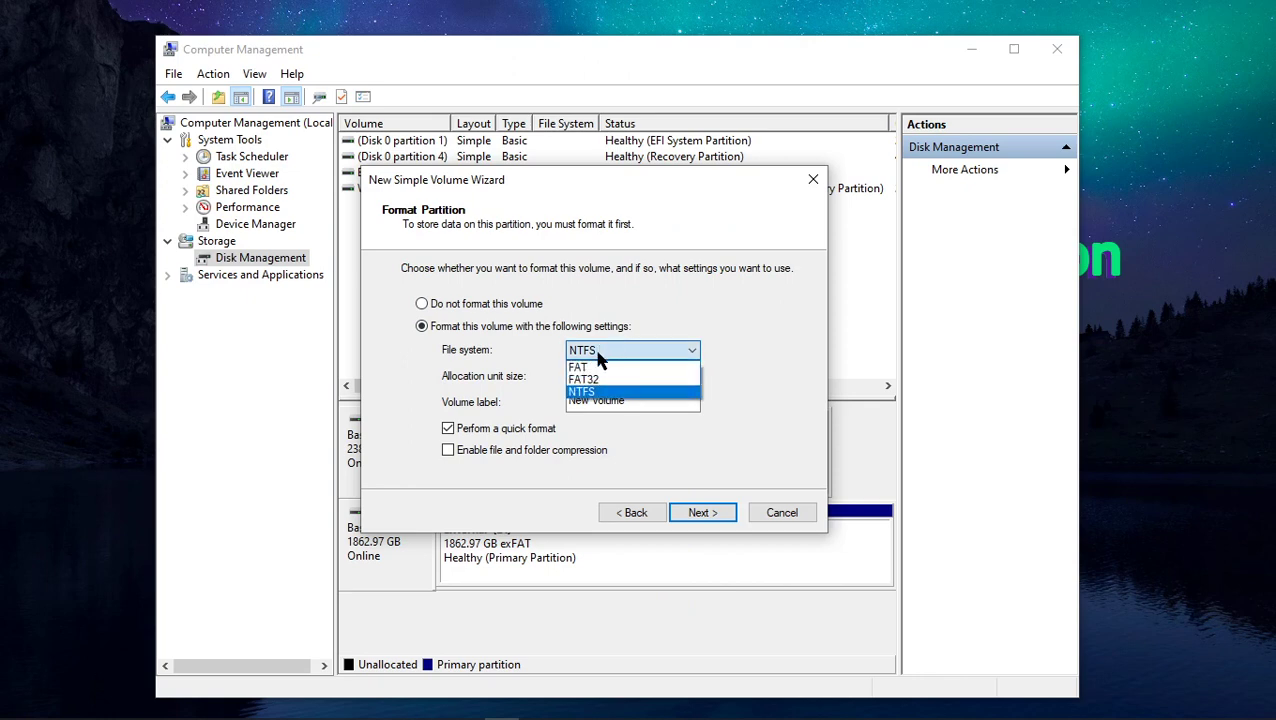
pyautogui.click(641, 393)
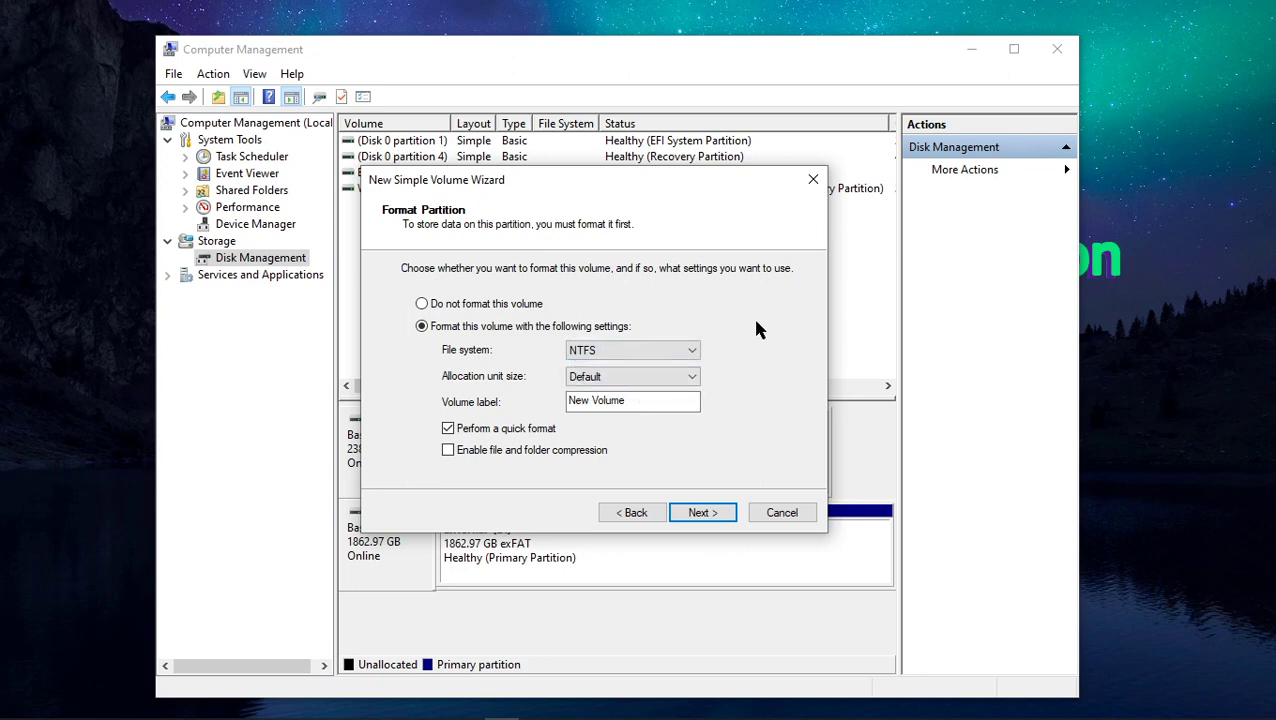
pyautogui.click(653, 352)
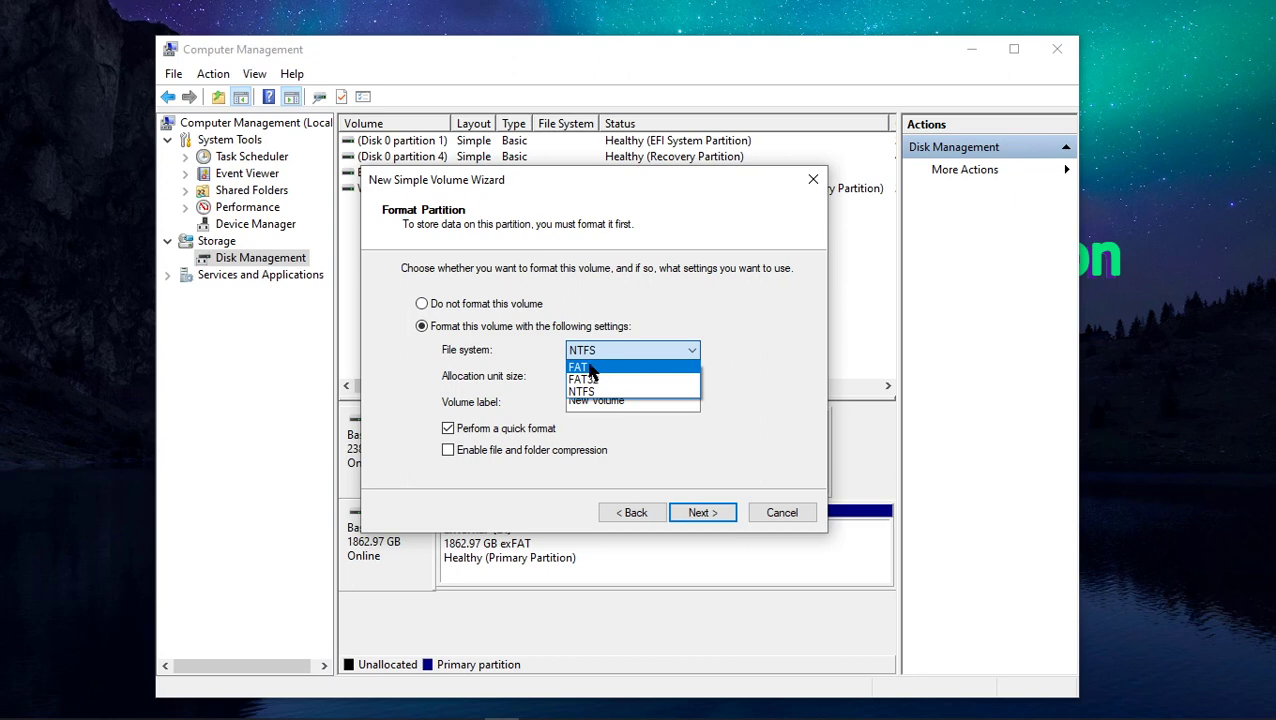
pyautogui.click(748, 370)
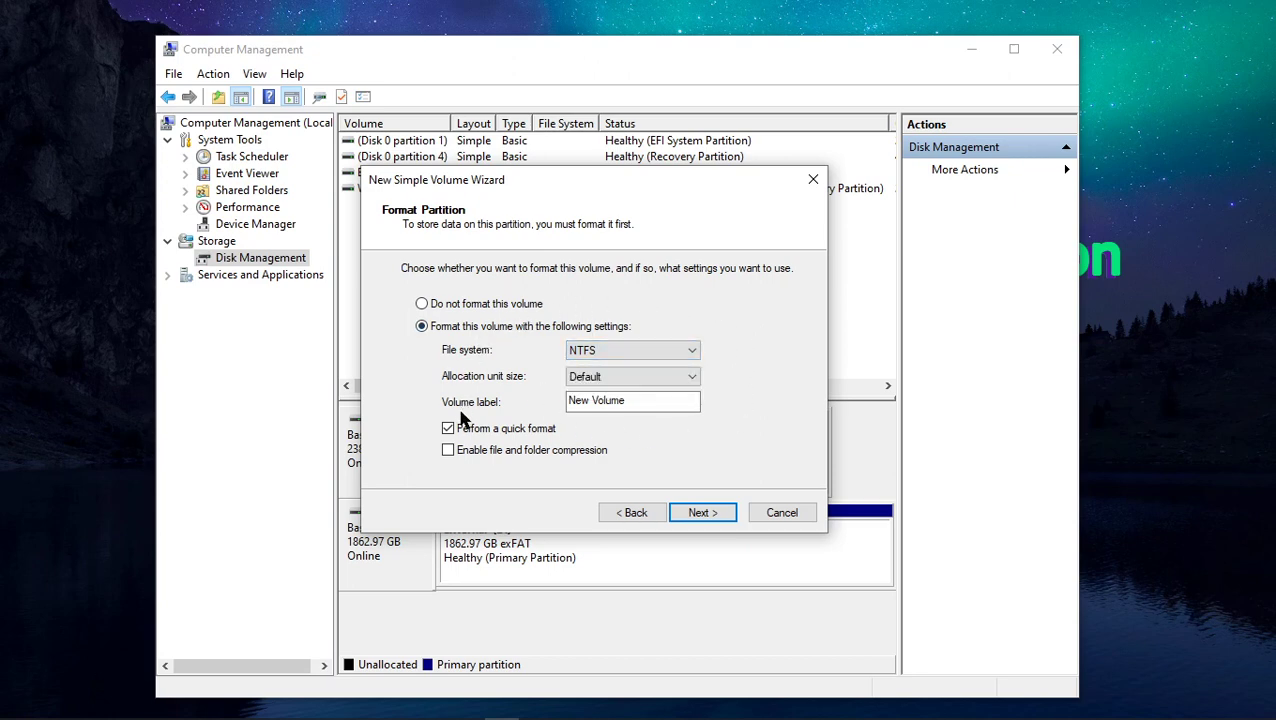
pyautogui.click(706, 515)
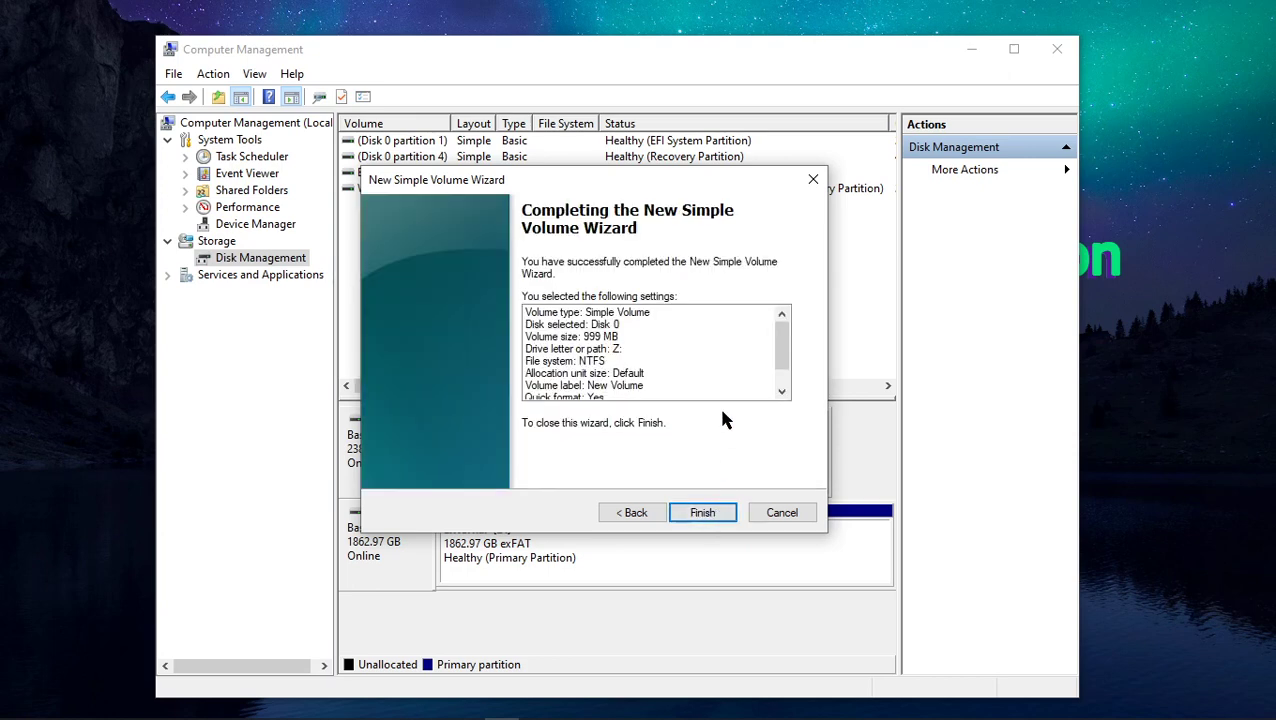
pyautogui.click(704, 513)
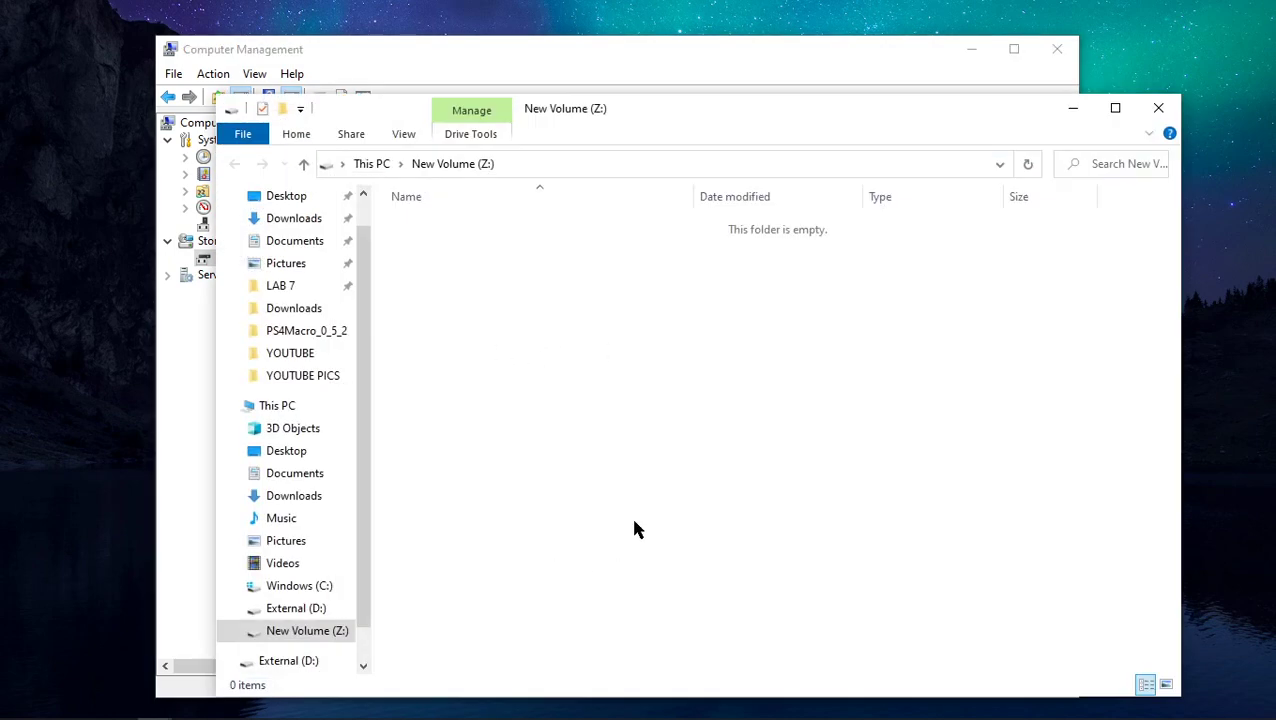
# Dismiss the new drive's window, view the contents of New Volume (Z:) from This PC, and close File Explorer
pyautogui.moveTo(780, 116); pyautogui.dragTo(715, 115)
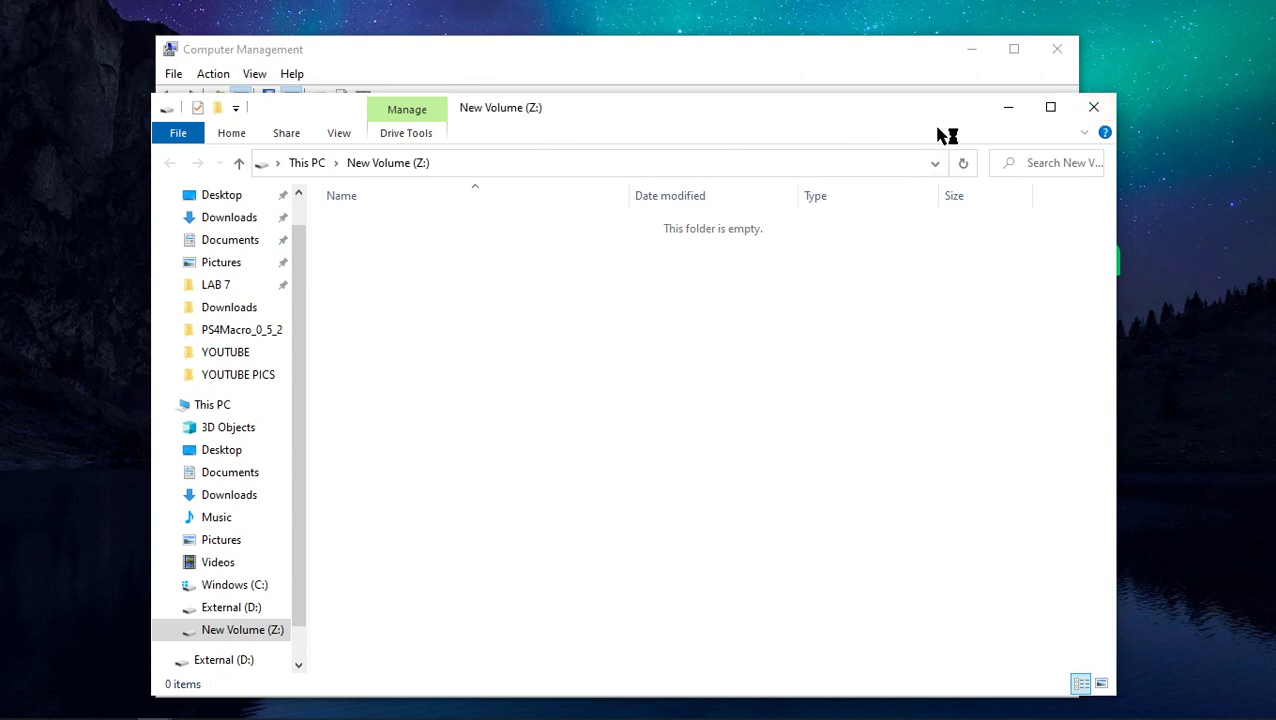
pyautogui.click(1110, 112)
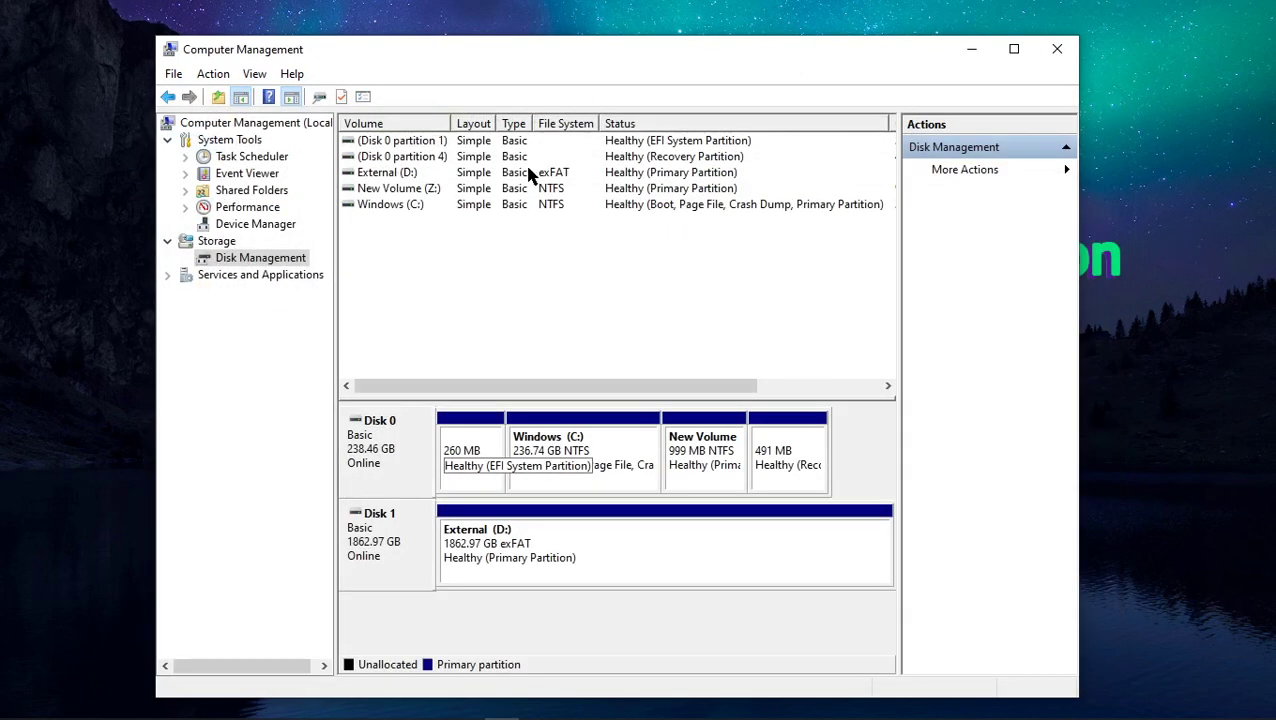
pyautogui.click(158, 706)
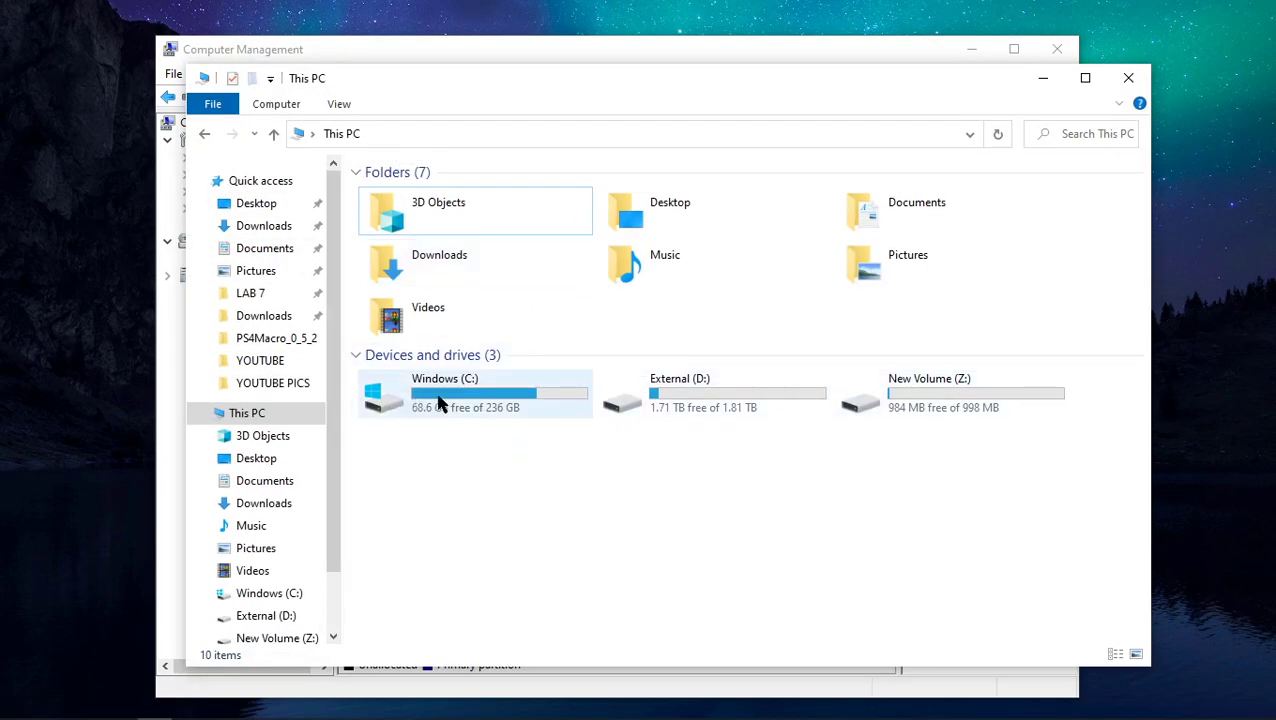
pyautogui.doubleClick(1004, 403)
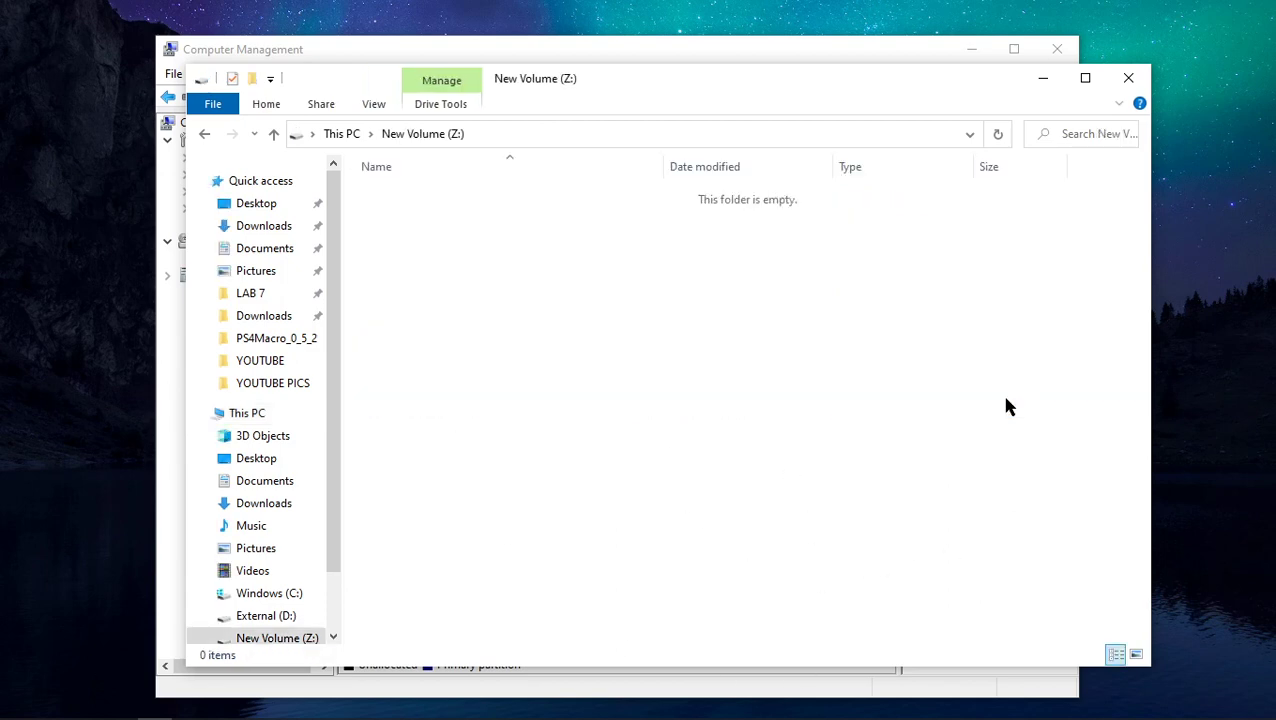
pyautogui.click(1128, 78)
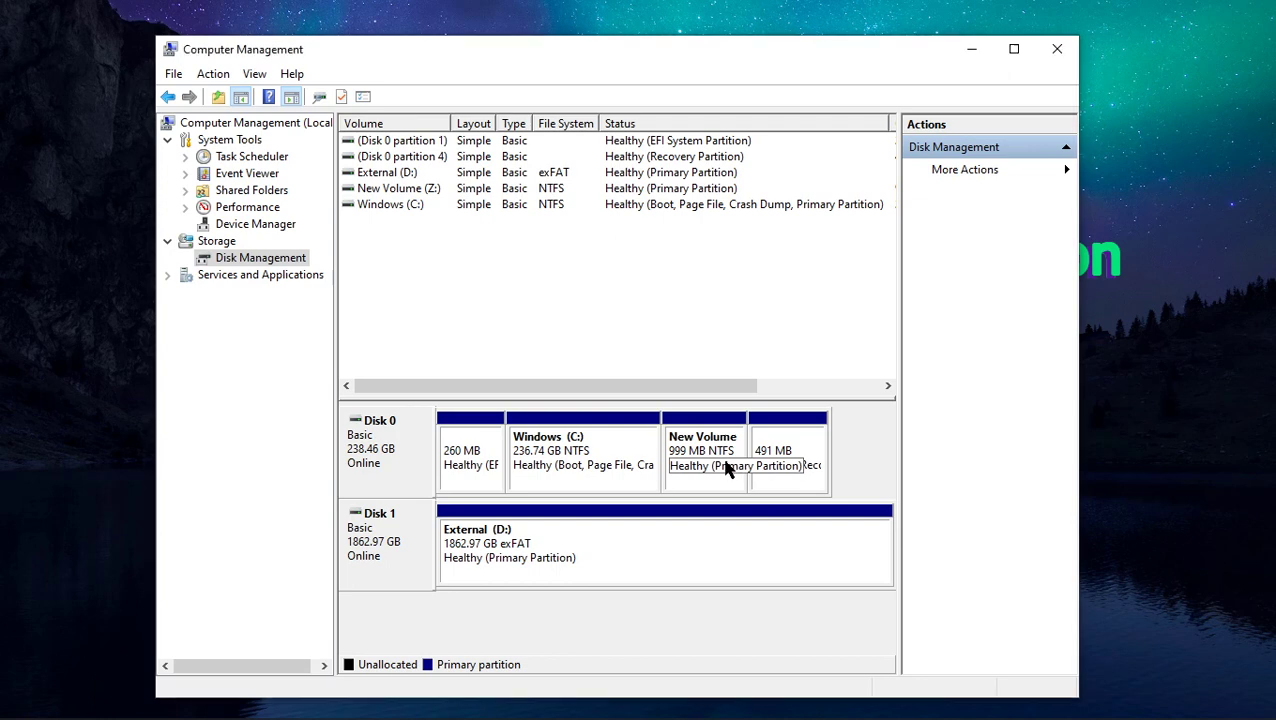
# Delete the New Volume (Z:) partition from Disk 0, accepting the loss of its data
pyautogui.rightClick(724, 468)
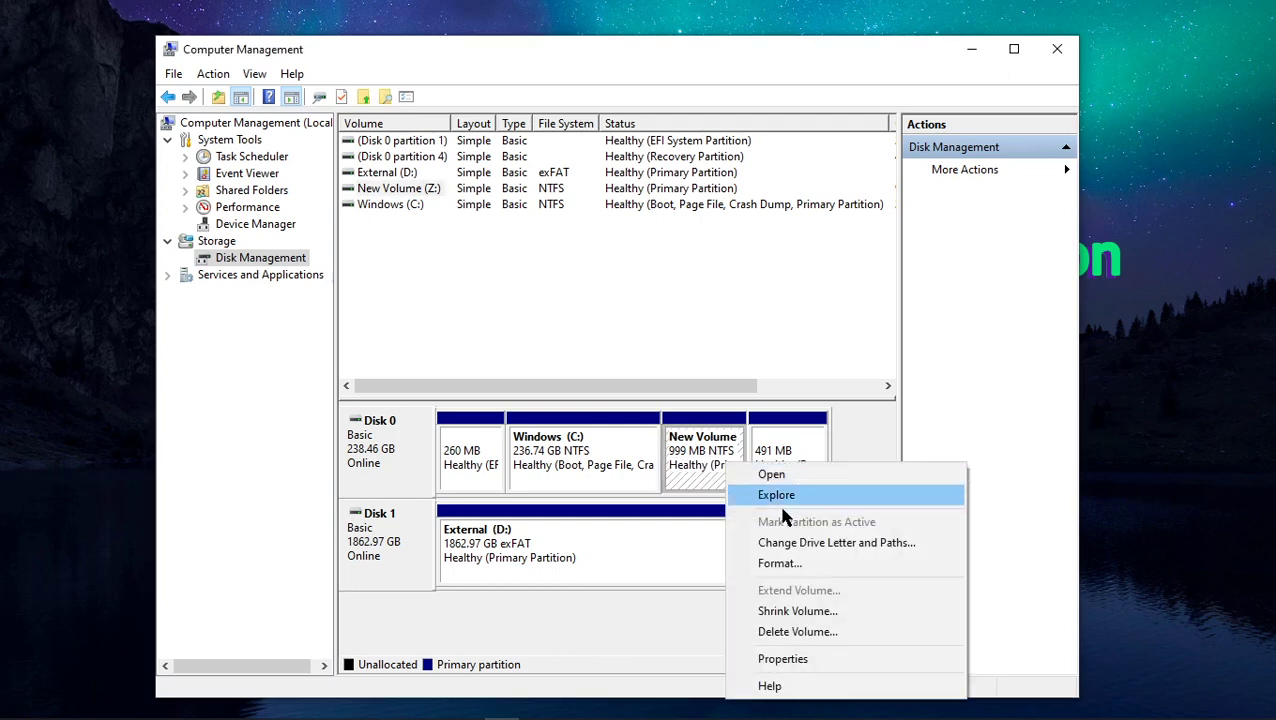
pyautogui.click(805, 634)
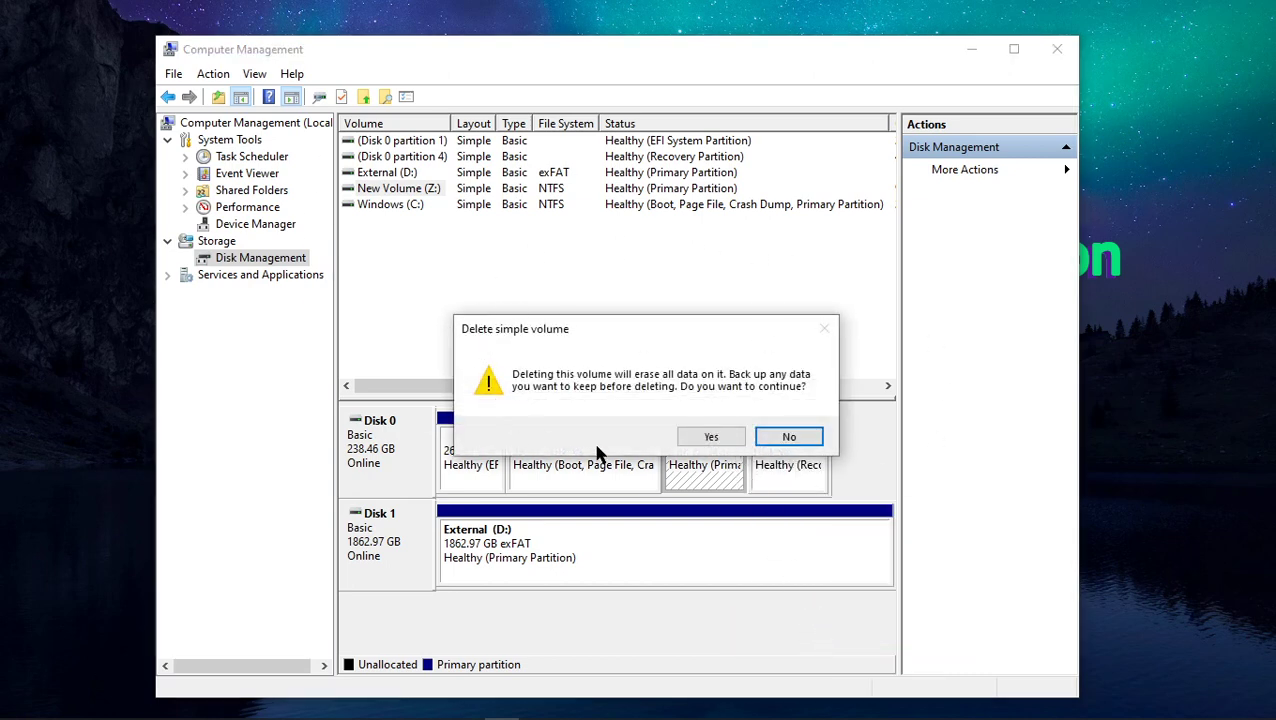
pyautogui.click(709, 438)
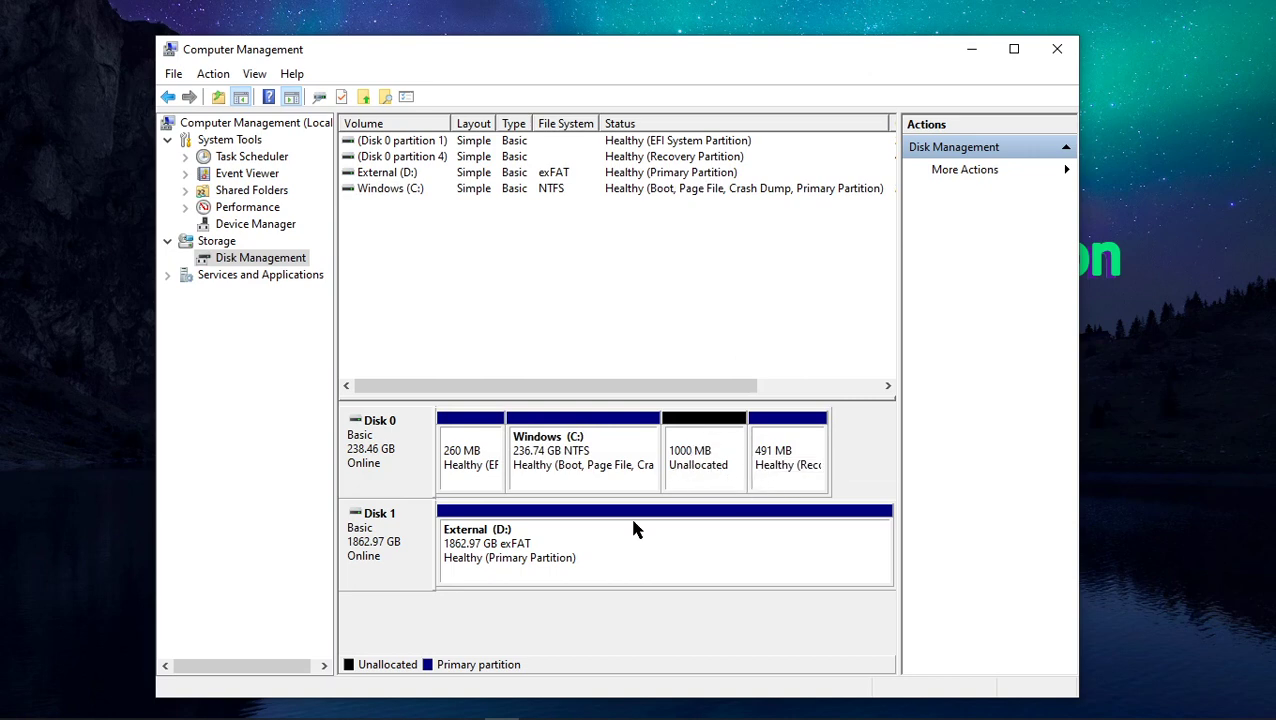
# Extend the Windows (C:) volume by 999 MB from the unallocated space on Disk 0, and close Computer Management
pyautogui.rightClick(605, 432)
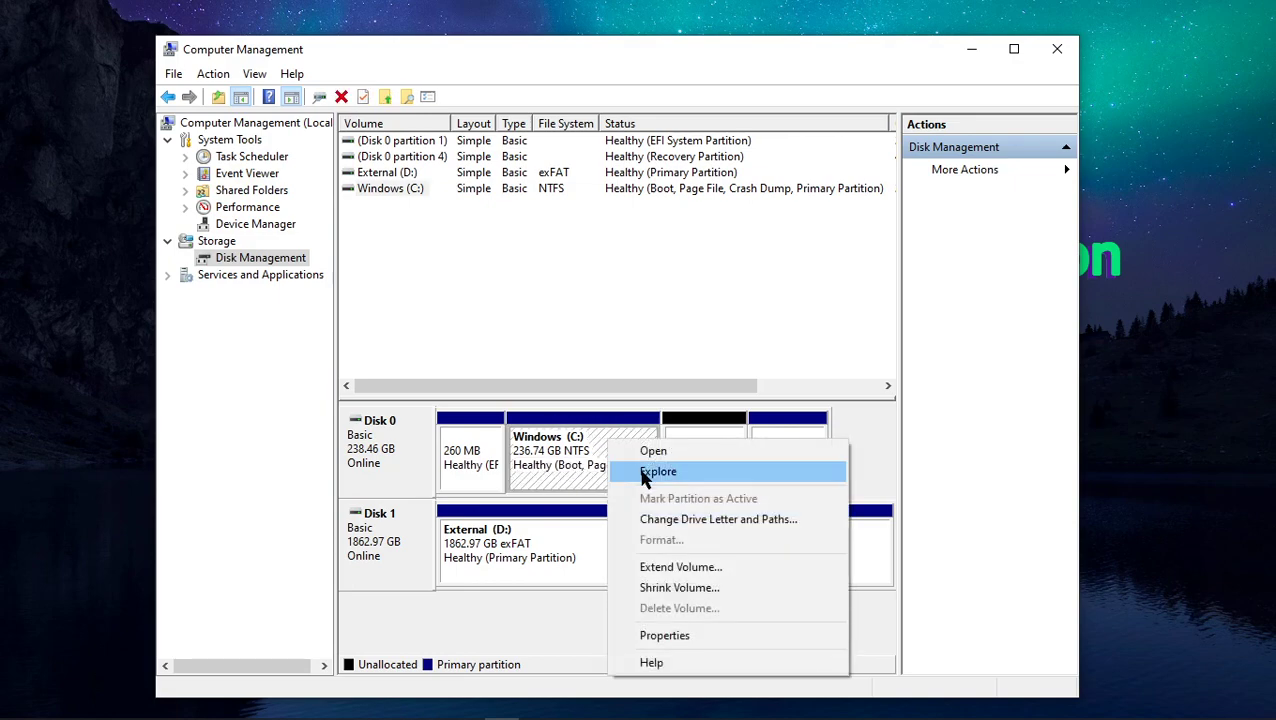
pyautogui.click(665, 567)
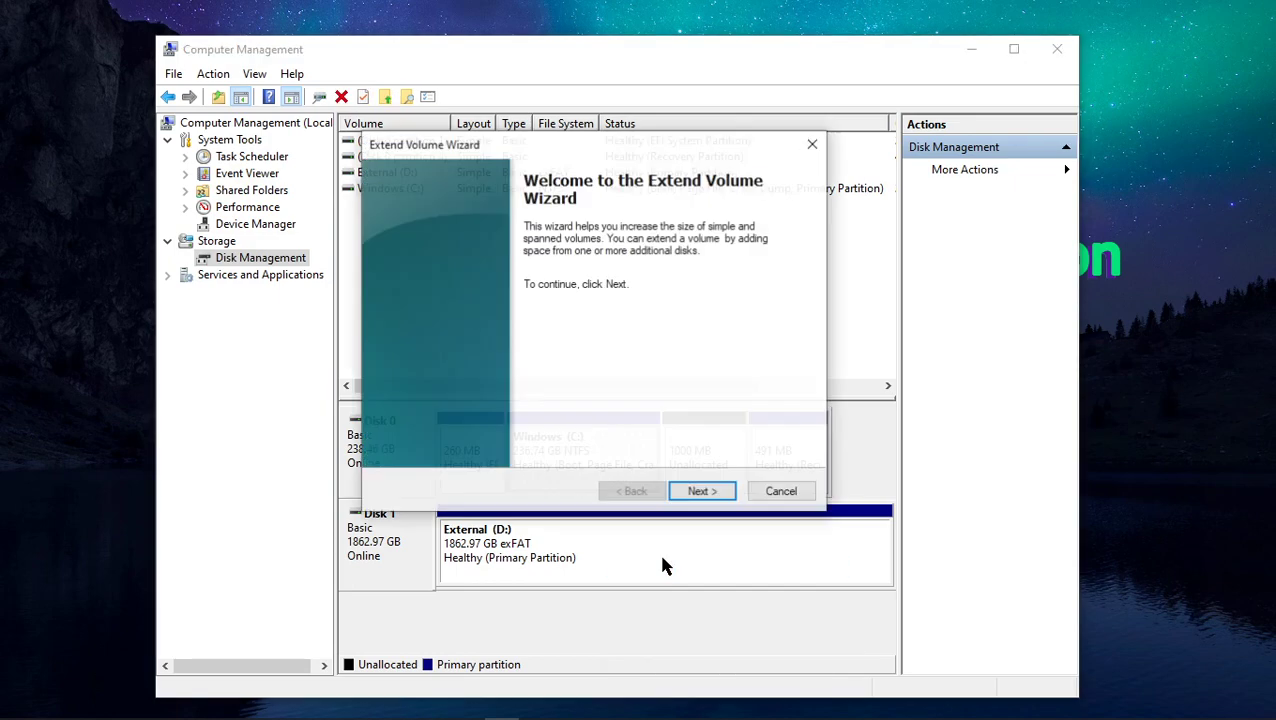
pyautogui.click(718, 495)
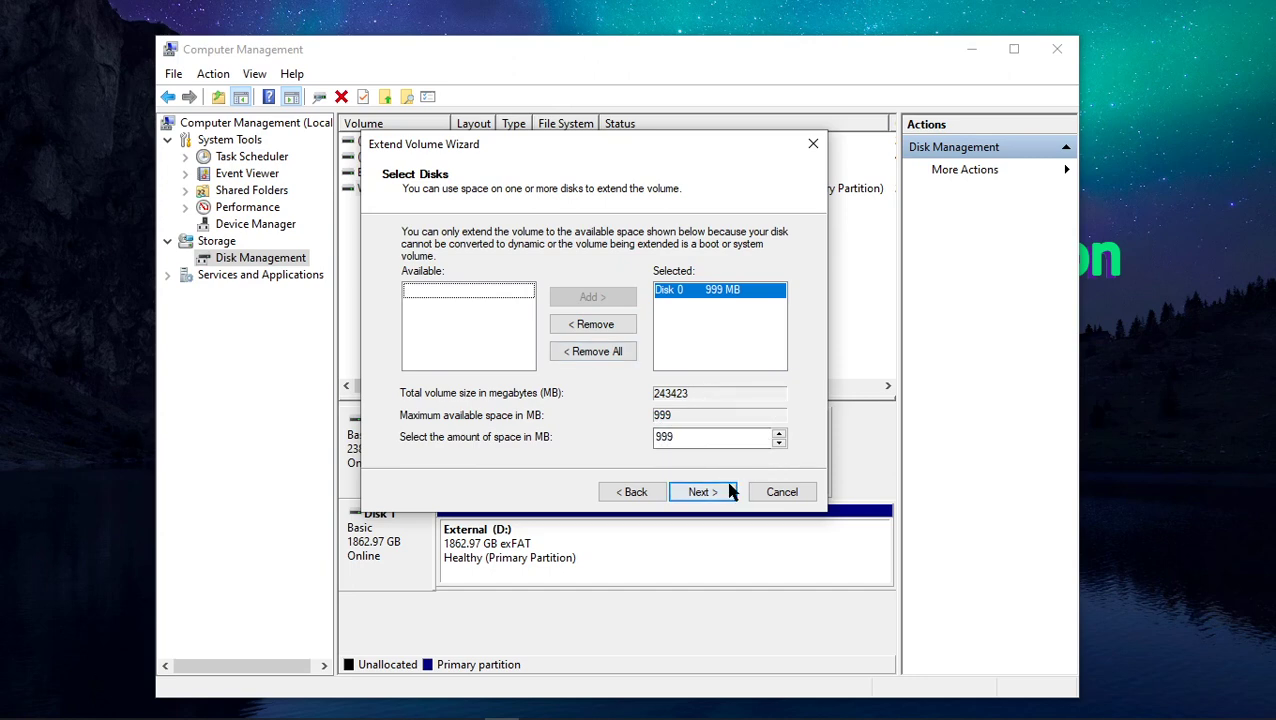
pyautogui.click(703, 492)
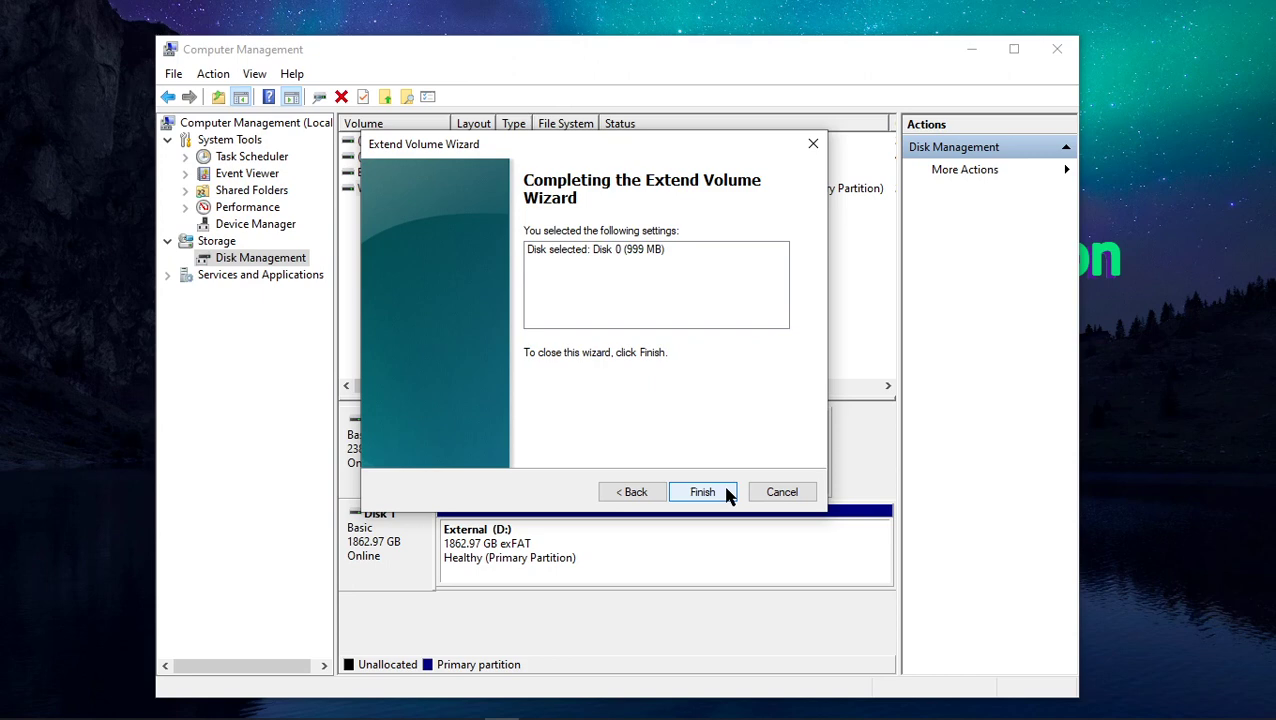
pyautogui.click(727, 495)
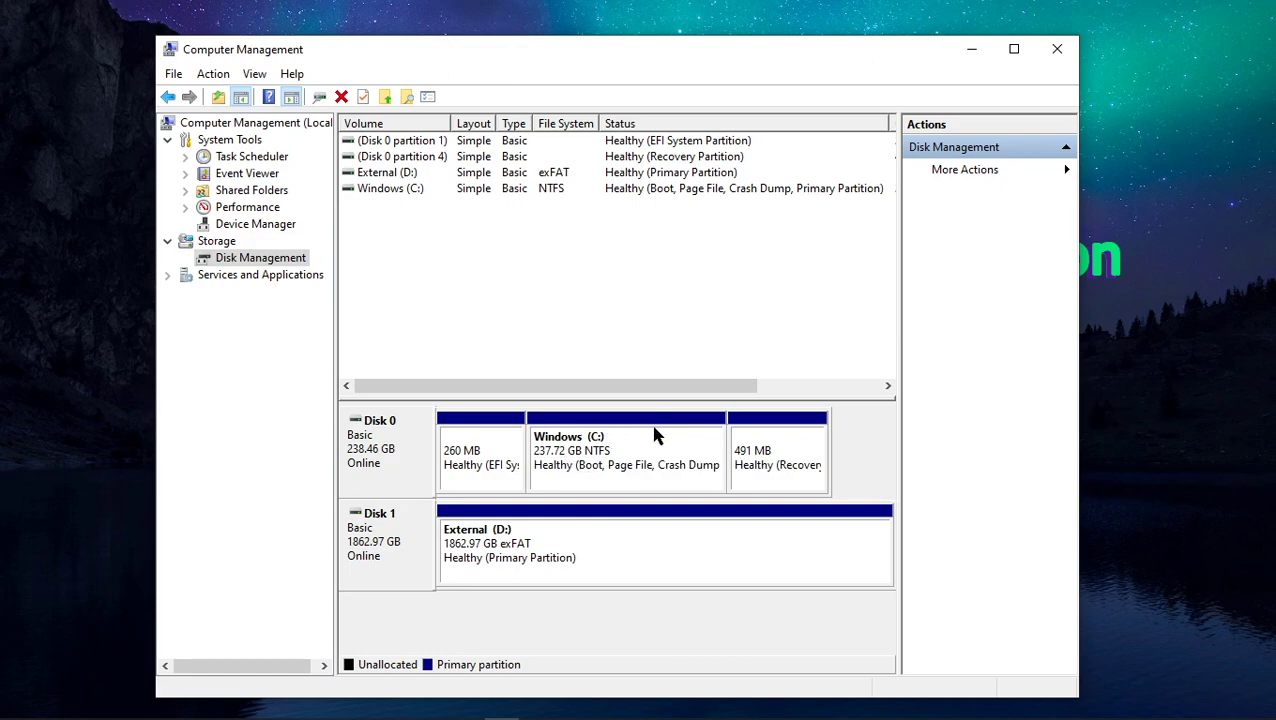
pyautogui.click(1056, 50)
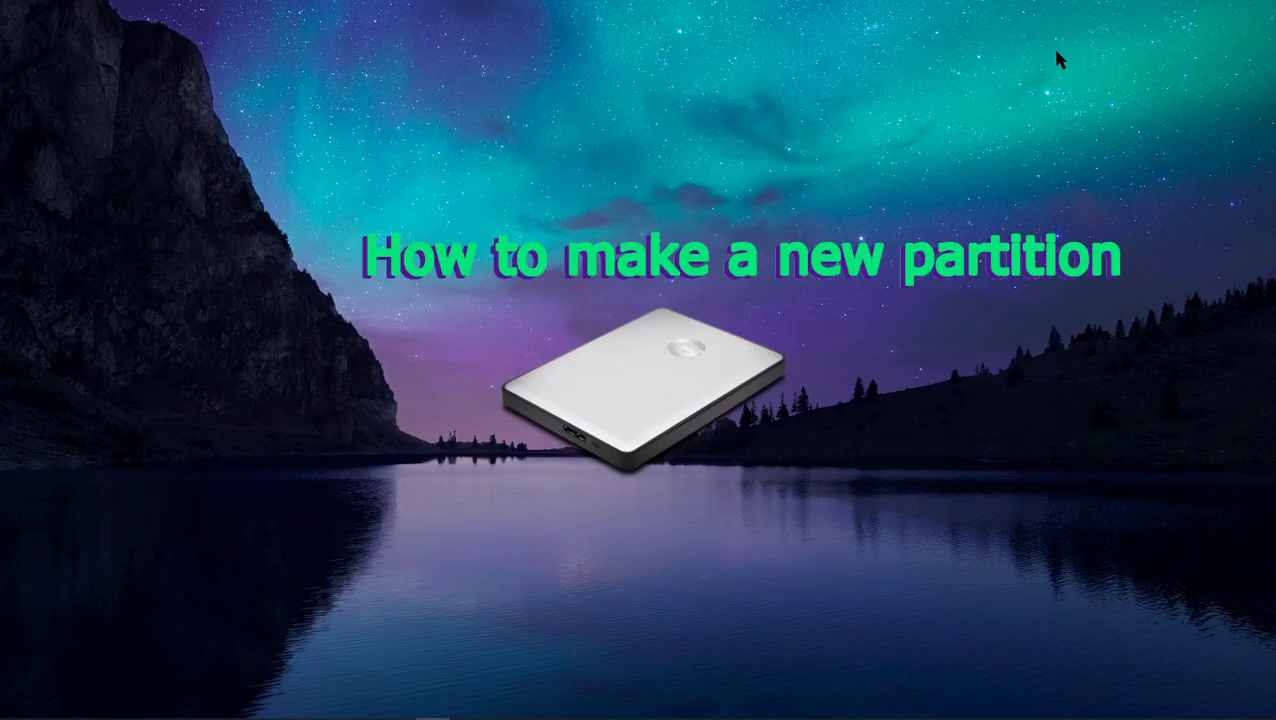